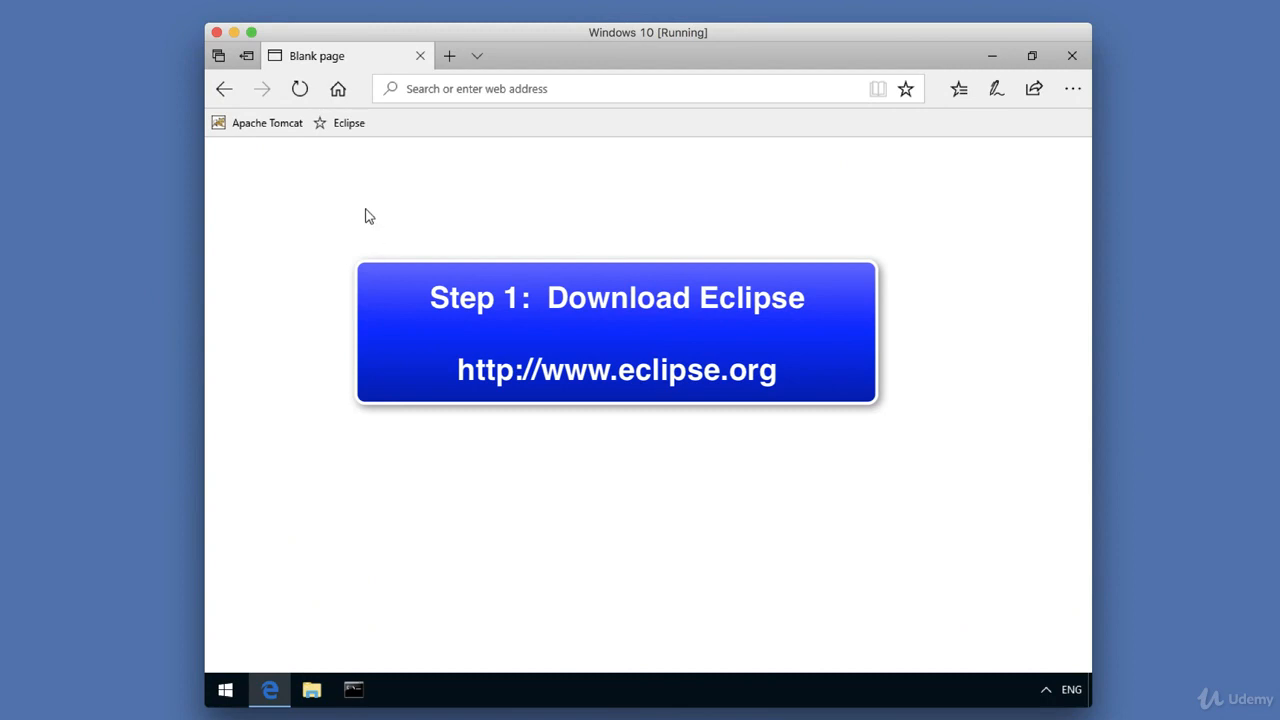
Open the Eclipse website and go from its getting-started section to the download packages page.
click(341, 126)
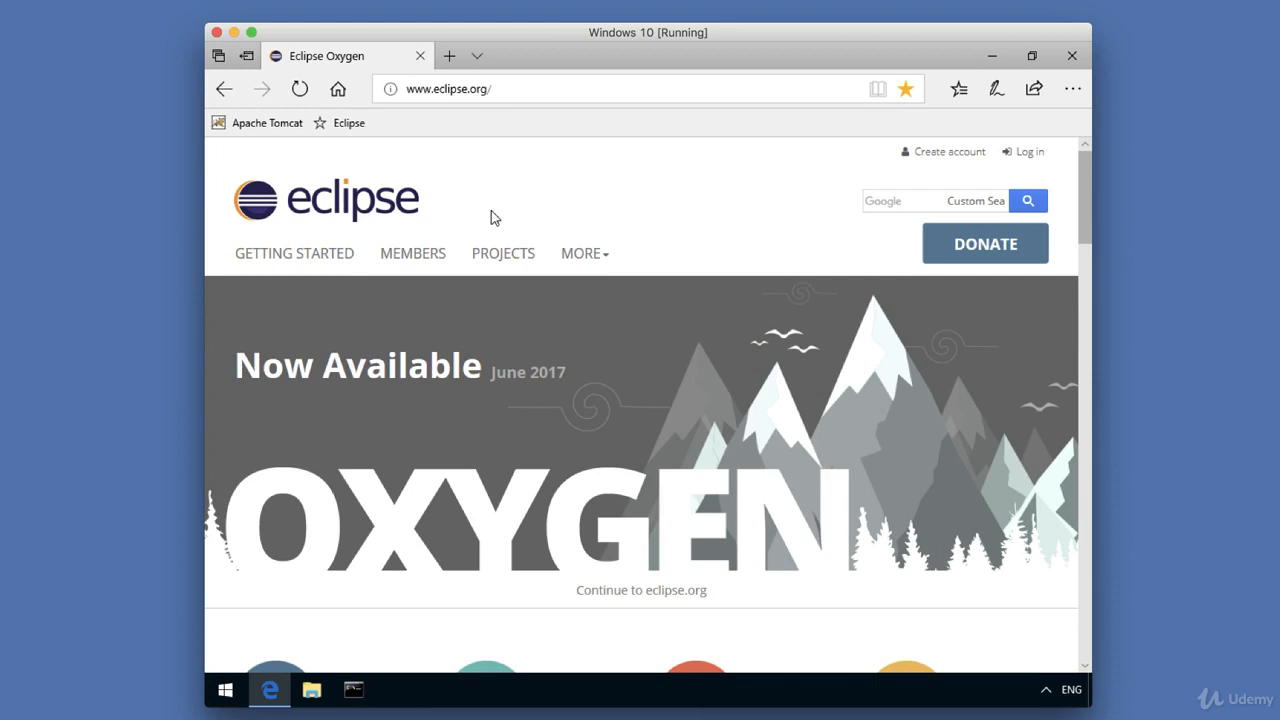
click(323, 266)
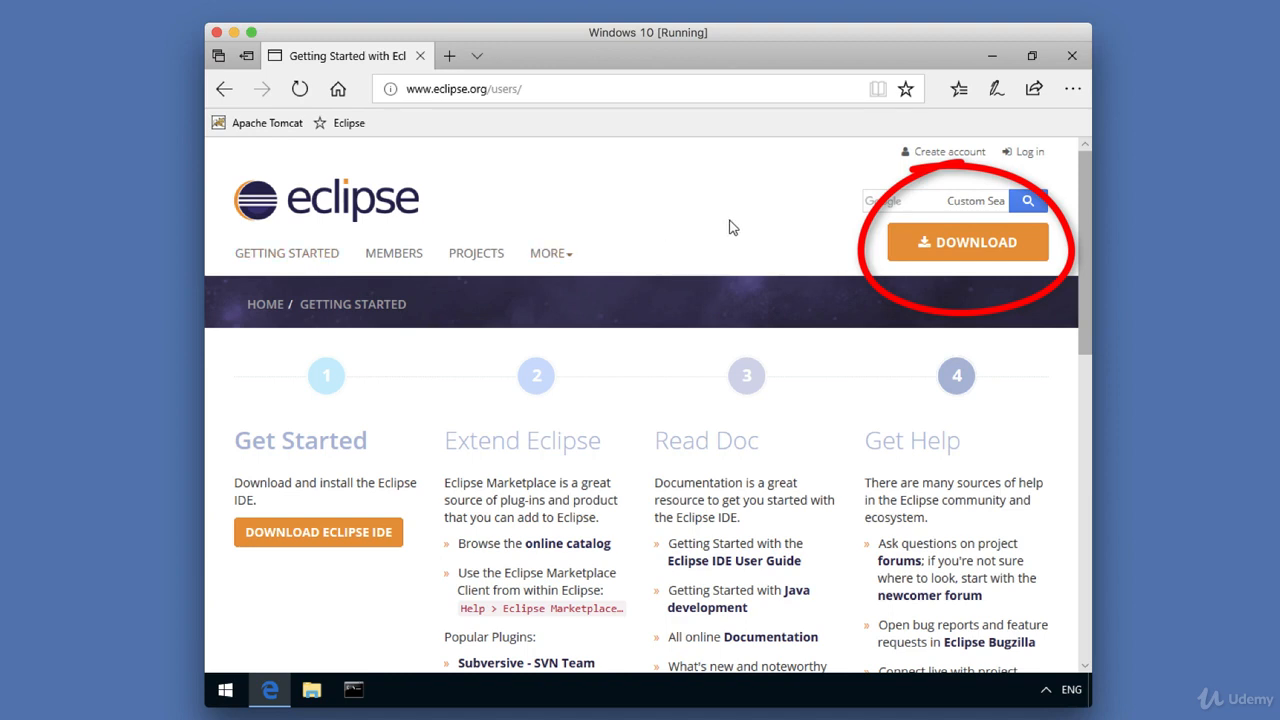
click(905, 256)
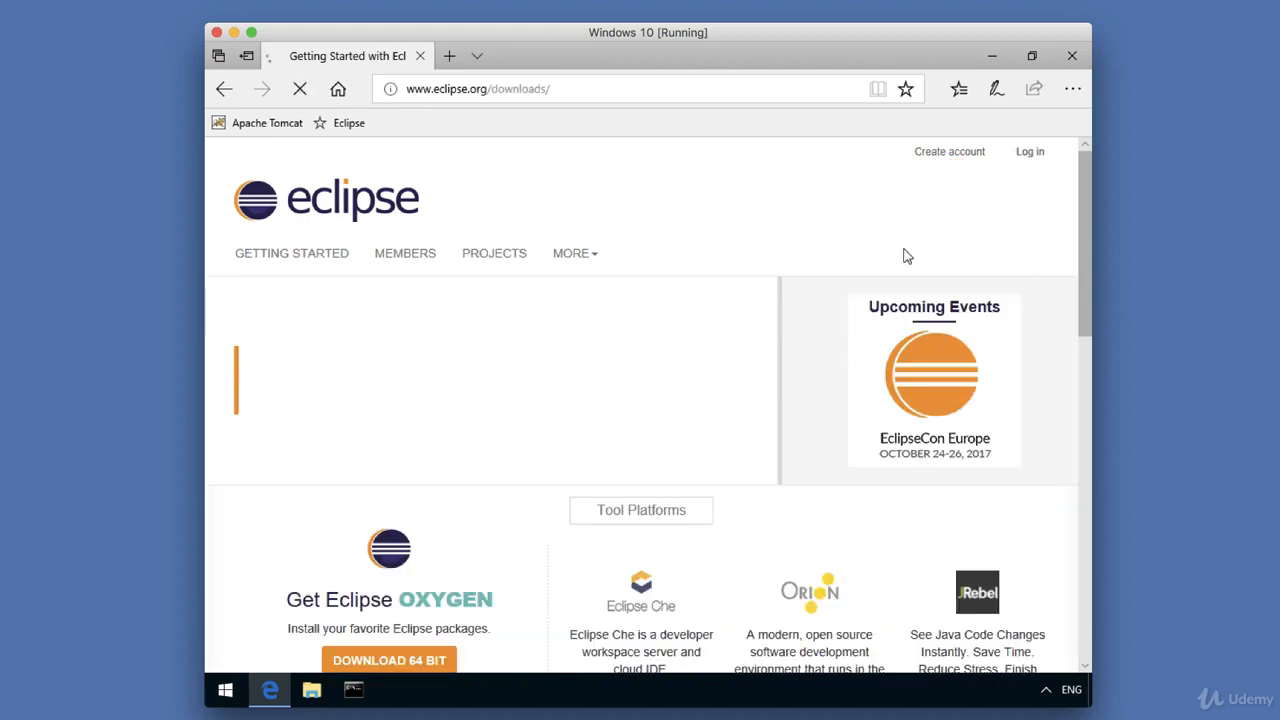
scroll(745, 243, down, 3)
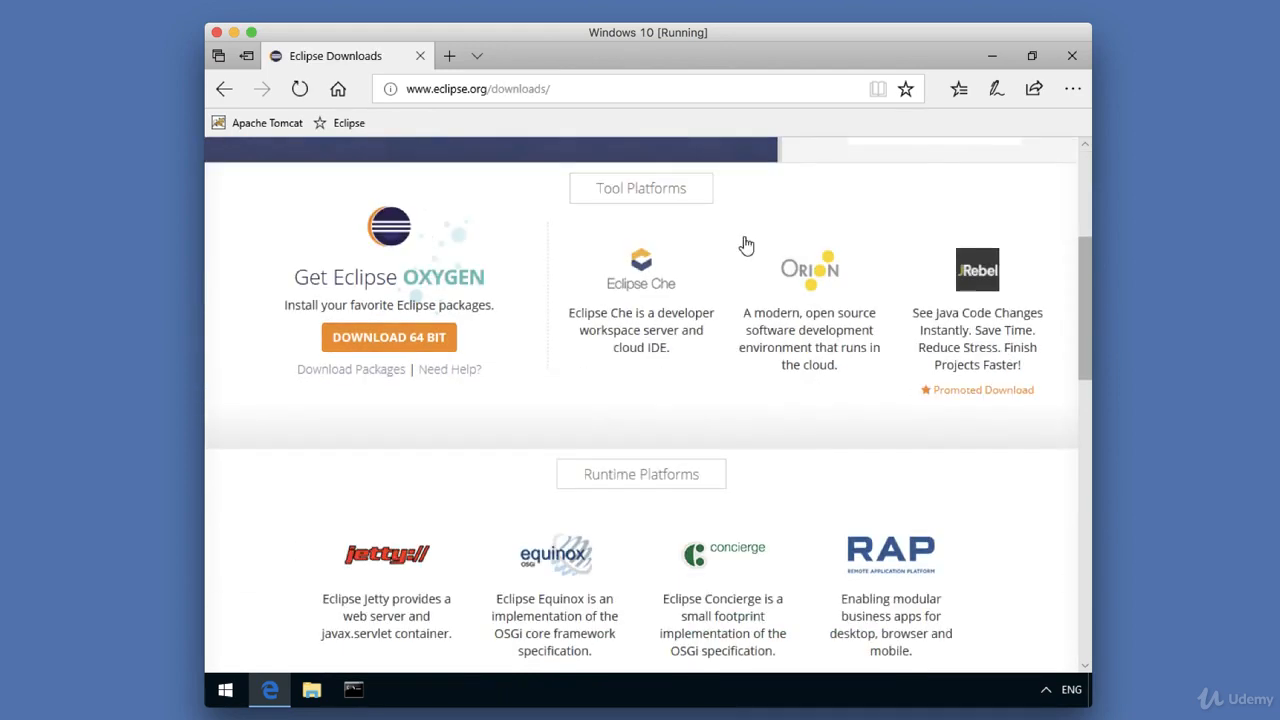
click(350, 369)
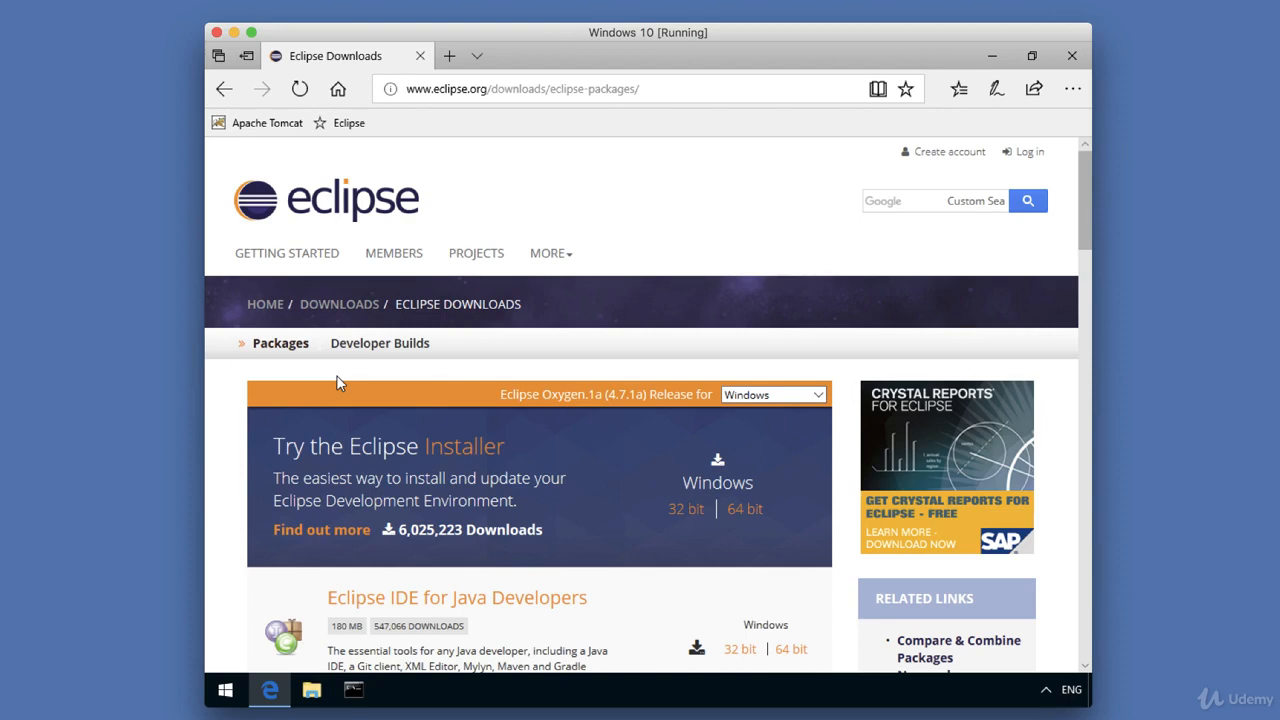
Download the Windows 64 bit package of Eclipse IDE for Java EE Developers and save the zip file.
scroll(611, 368, down, 1)
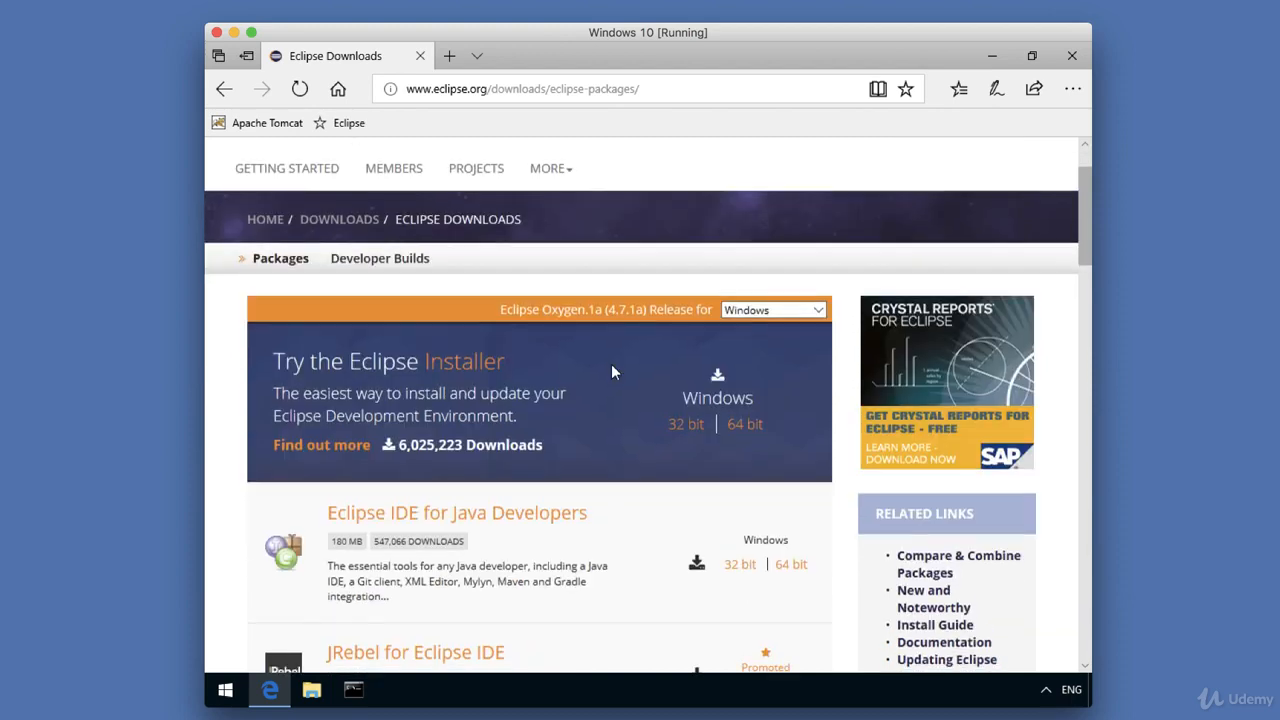
scroll(613, 372, down, 3)
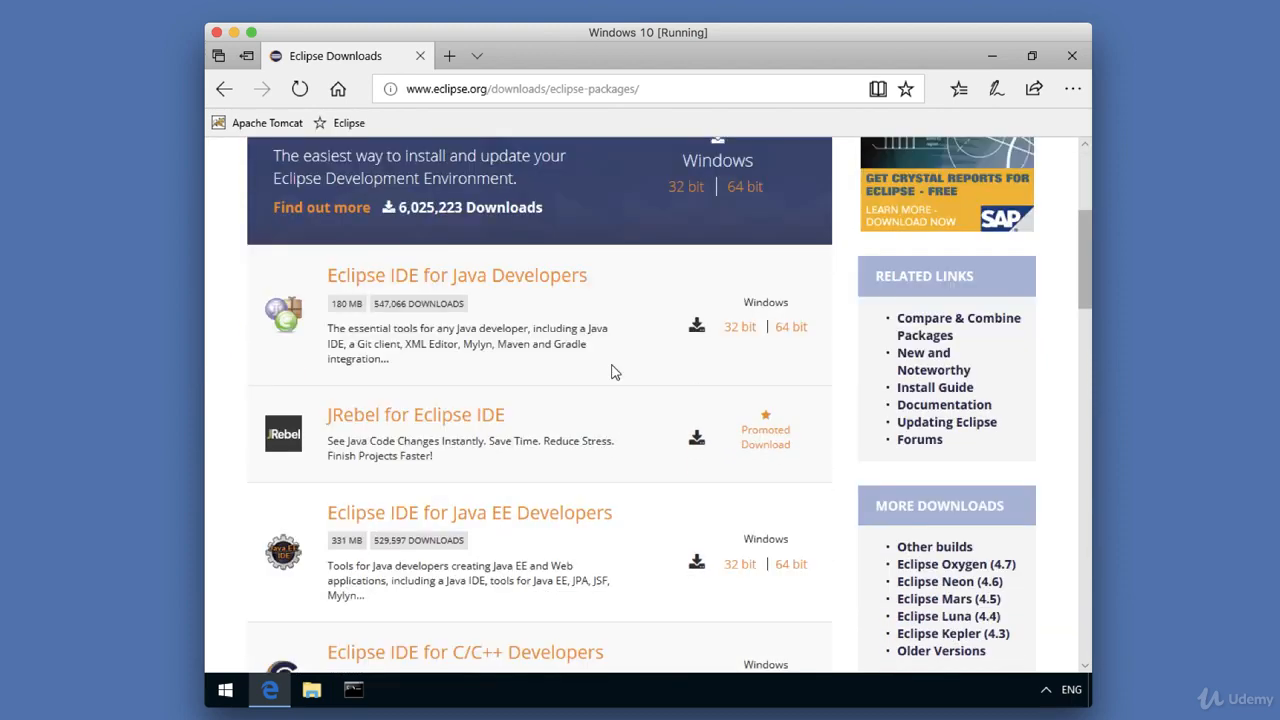
scroll(614, 372, down, 2)
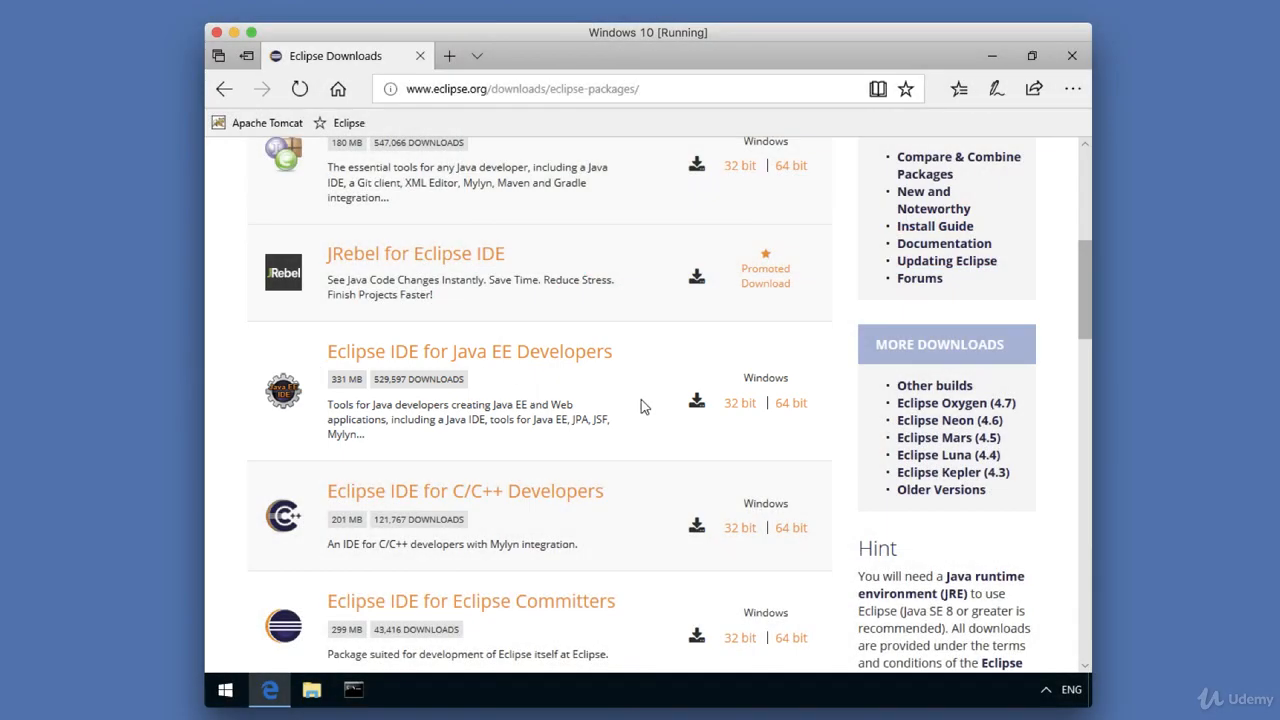
click(787, 408)
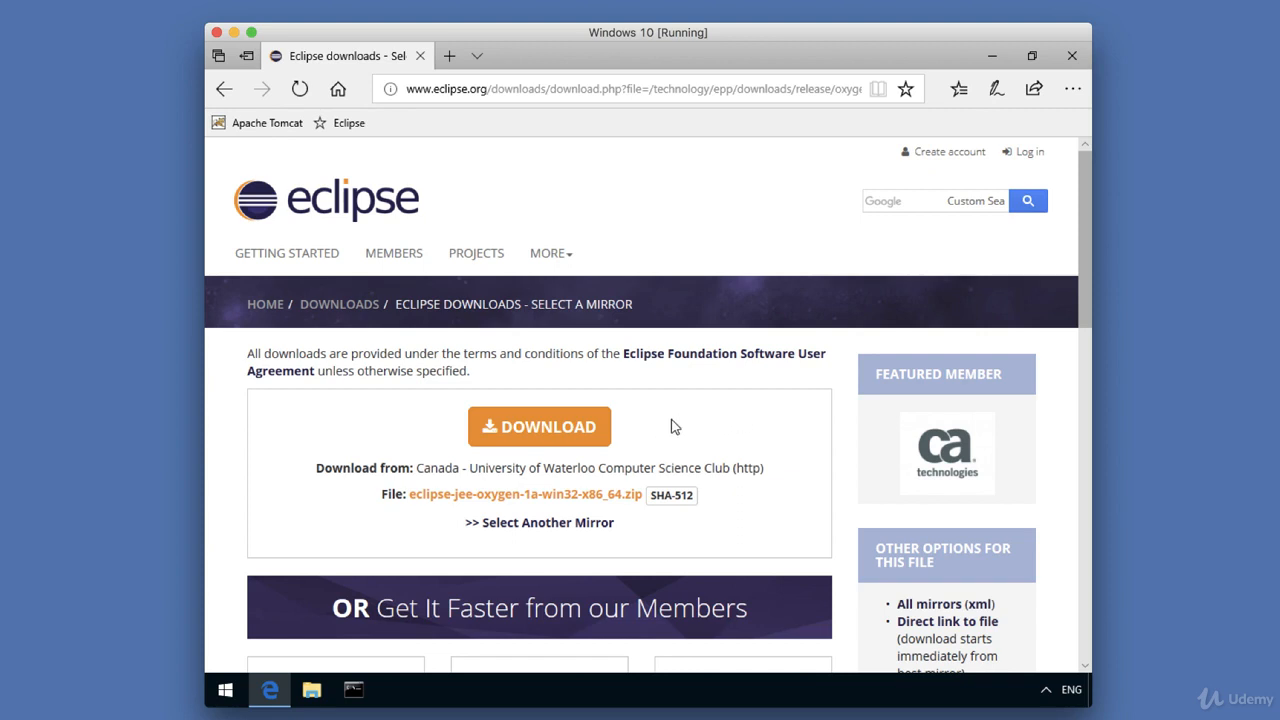
click(585, 440)
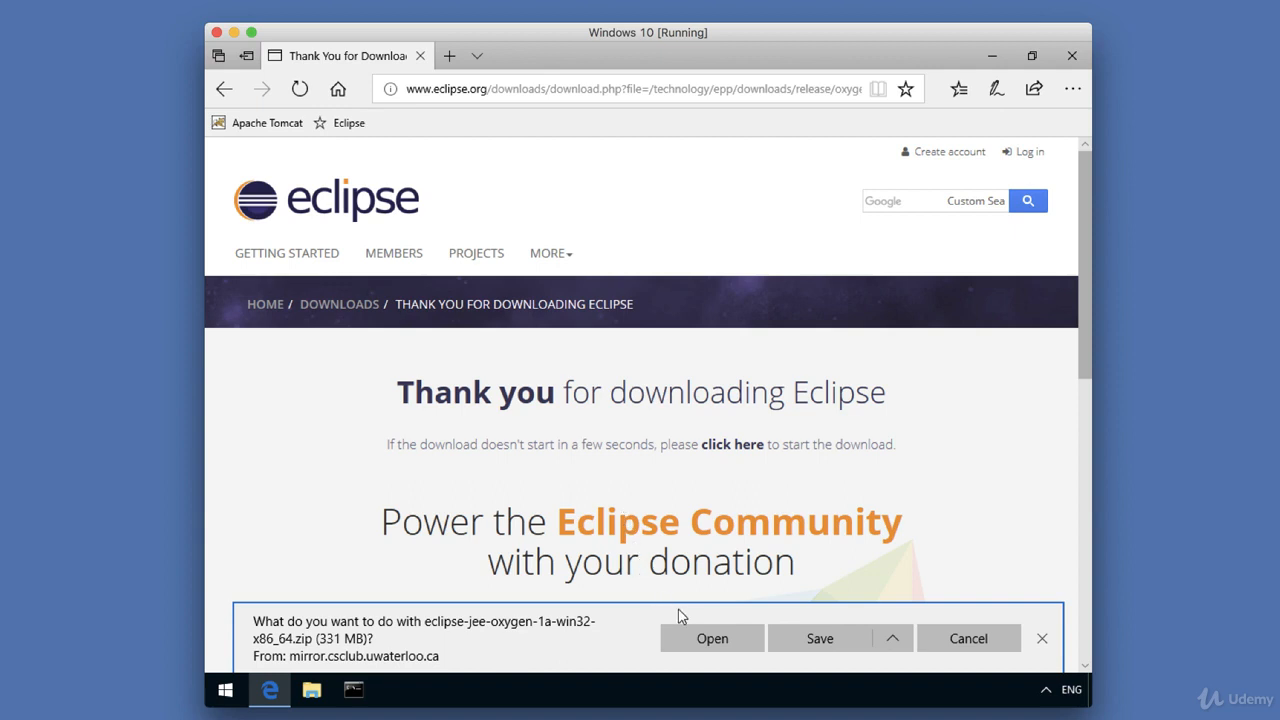
click(812, 640)
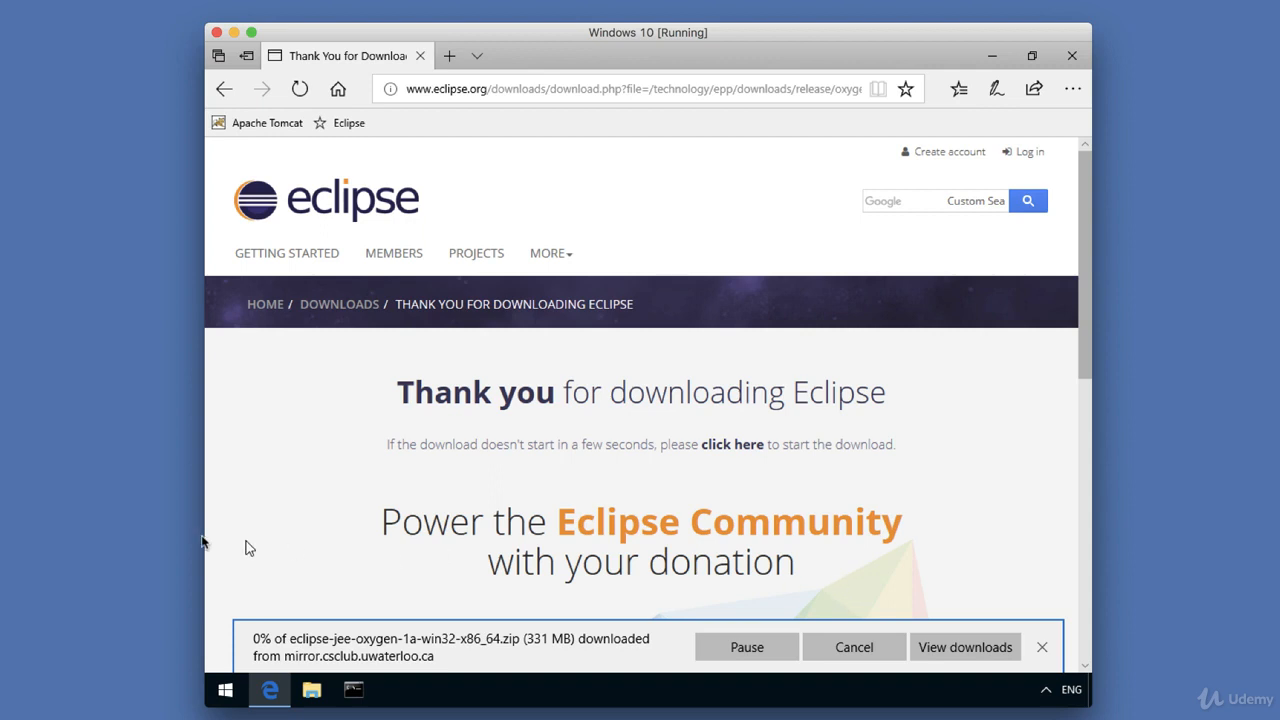
click(158, 540)
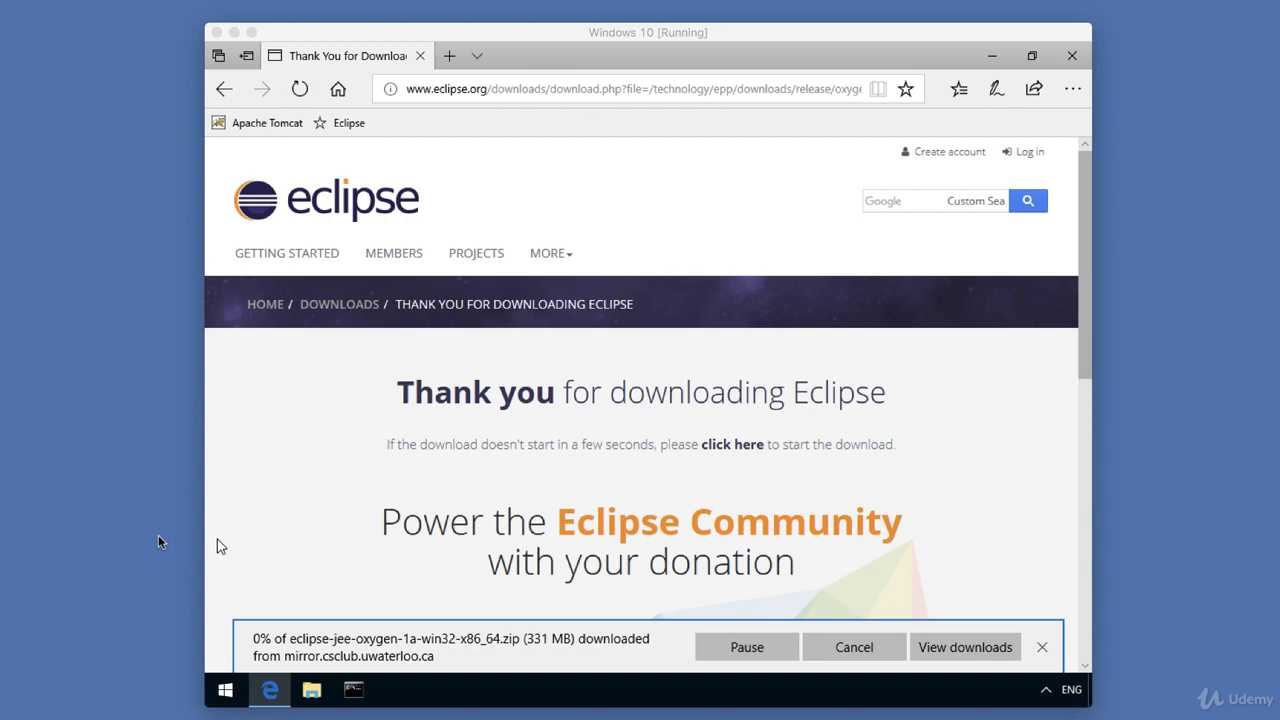
key(super+Tab)
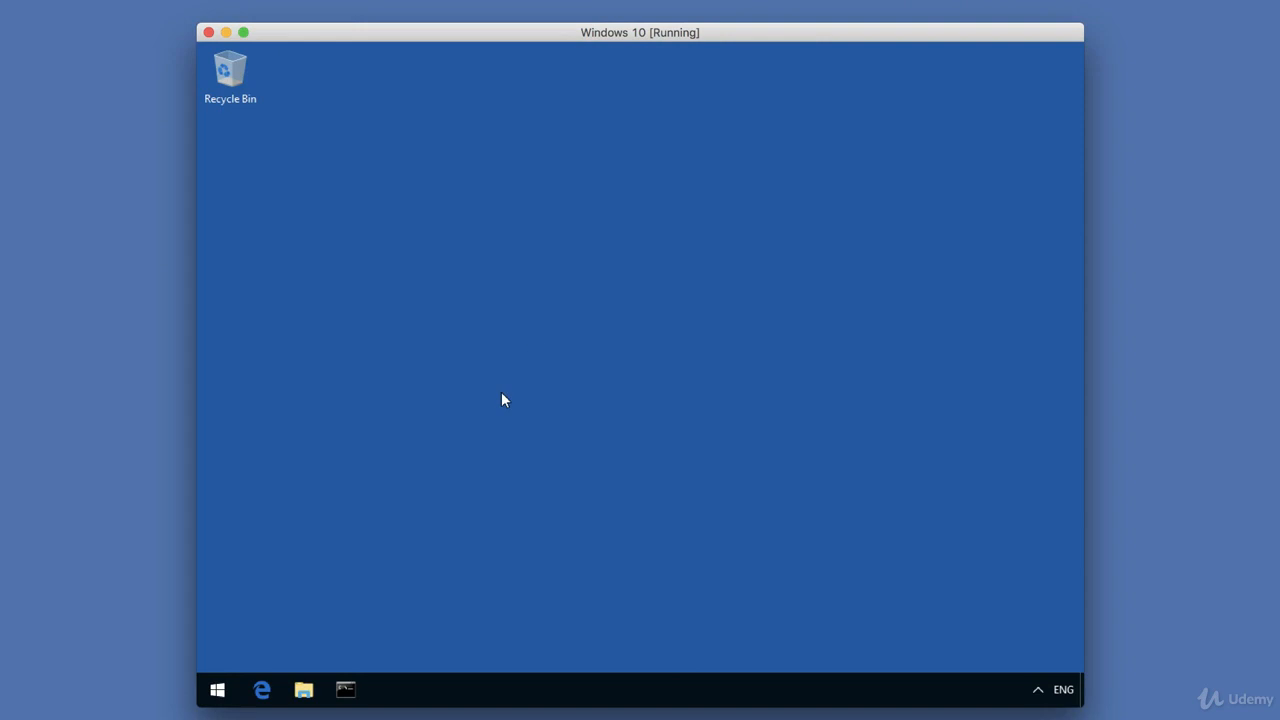
Extract the eclipse-jee-oxygen-1a-win32-x86_64 archive from the Downloads folder to c:\.
click(304, 689)
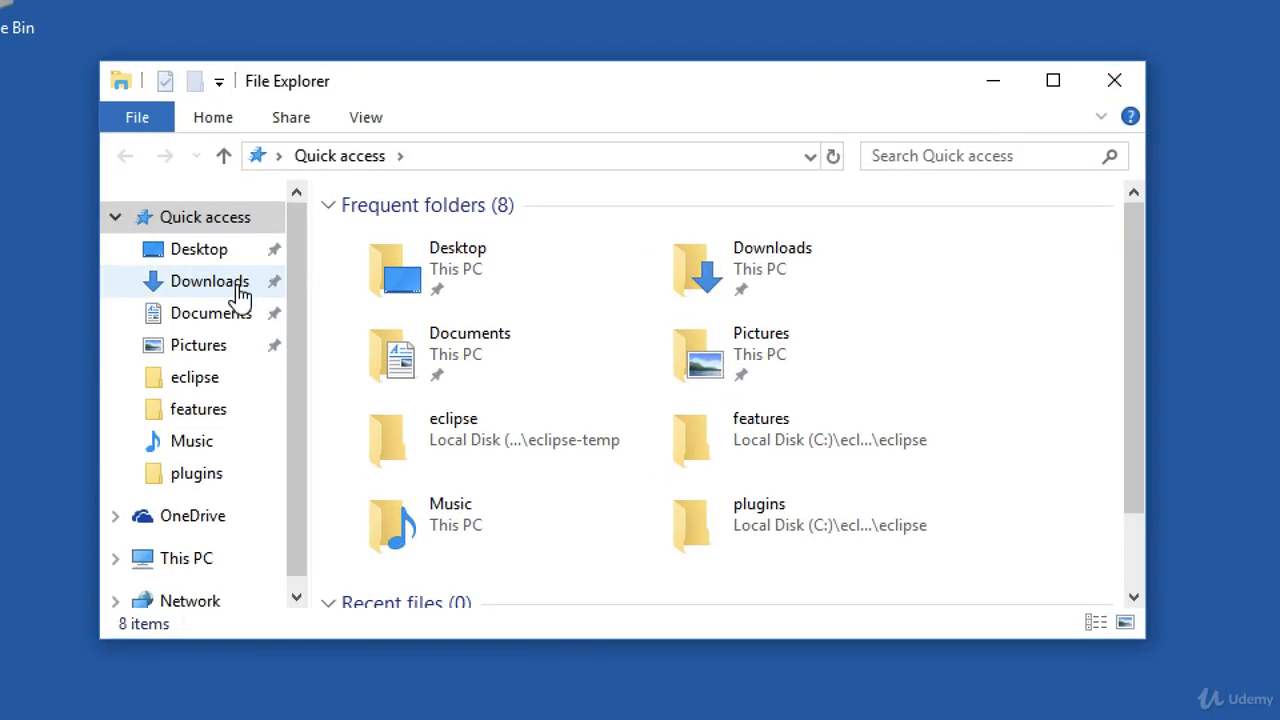
click(238, 288)
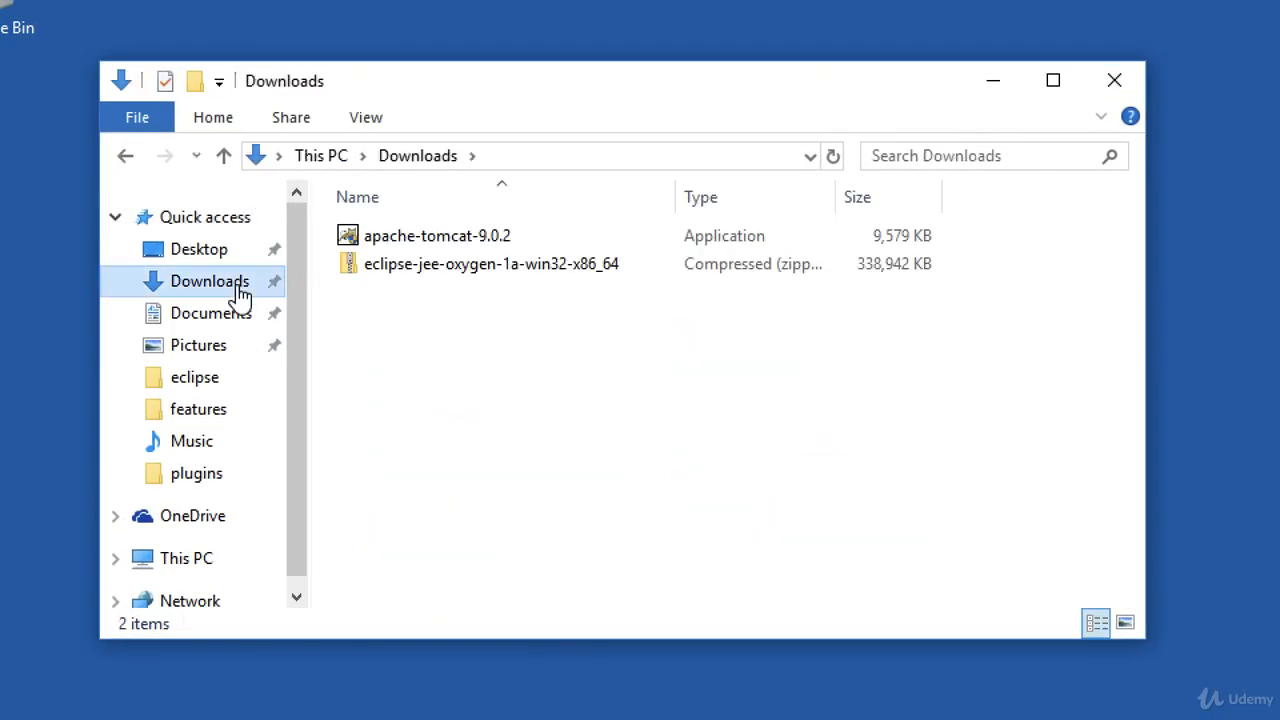
click(535, 269)
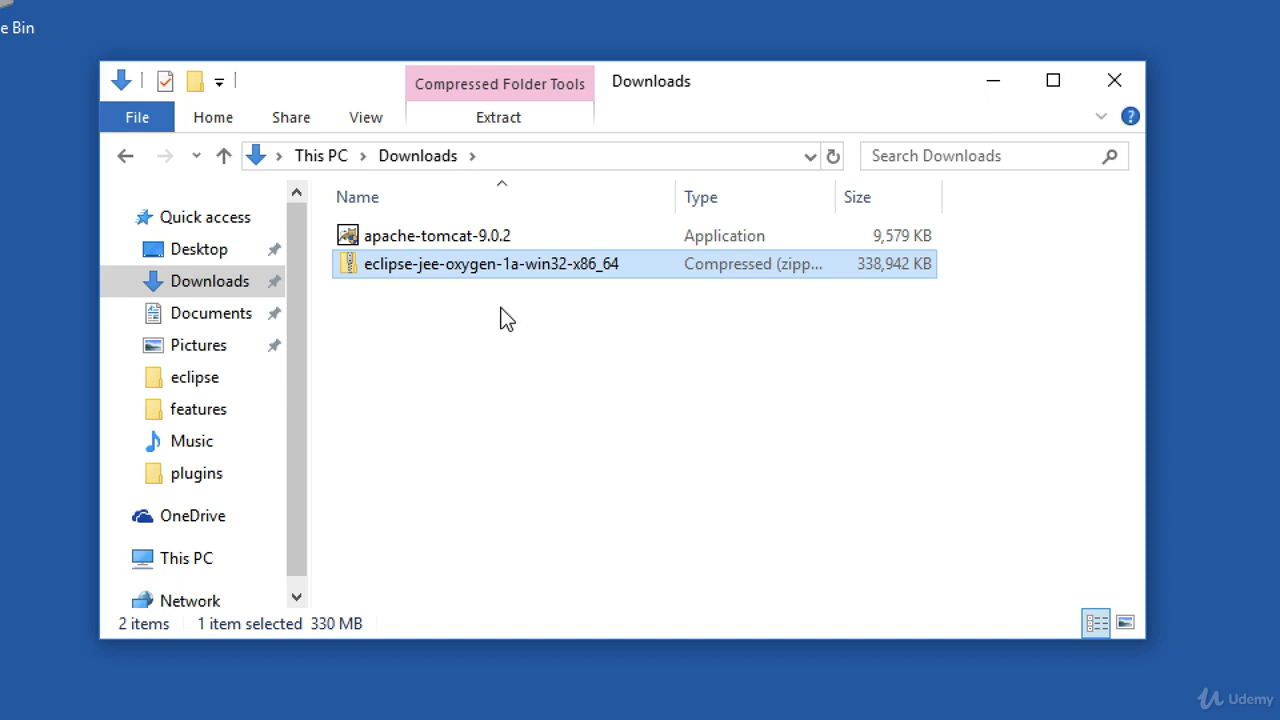
right_click(495, 267)
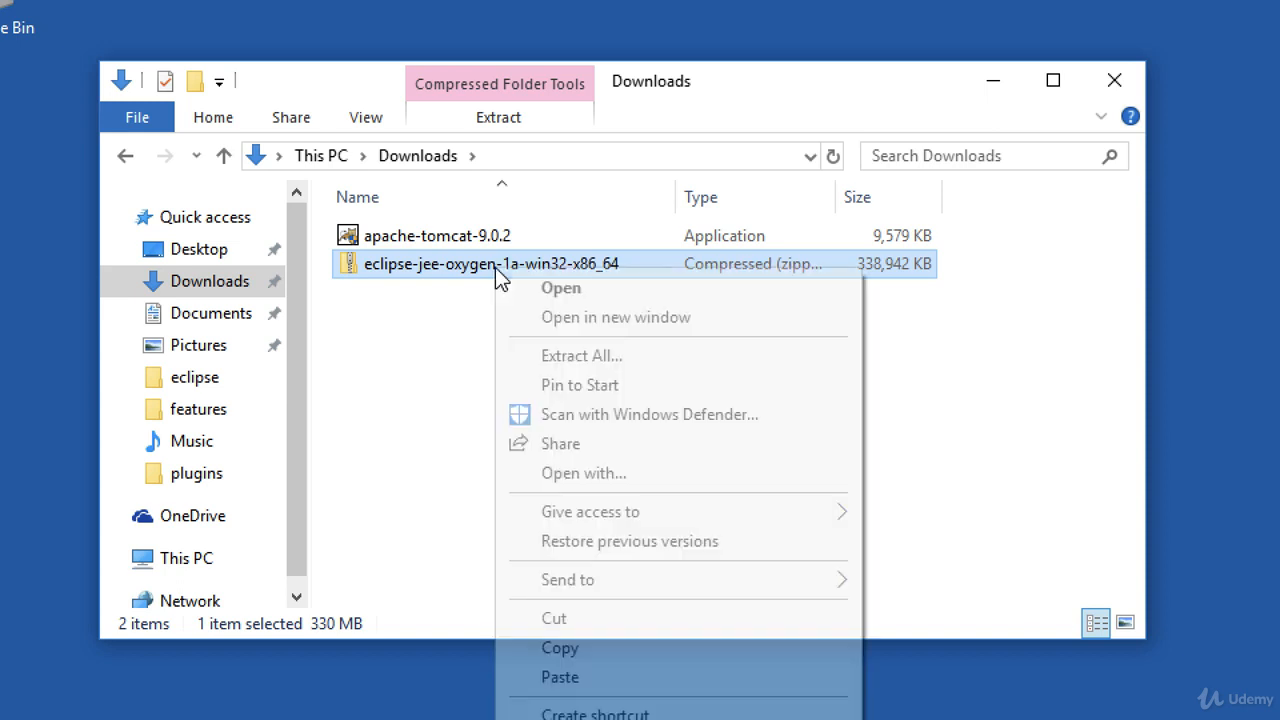
click(648, 360)
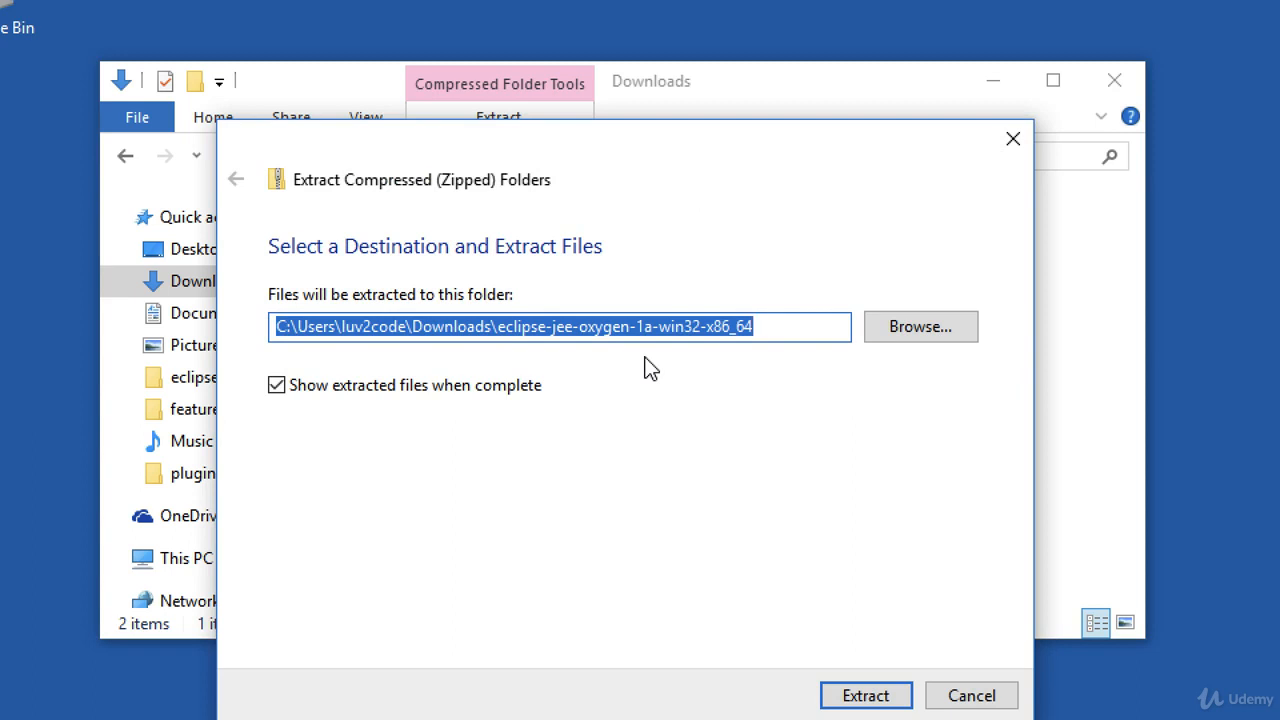
text(c:)
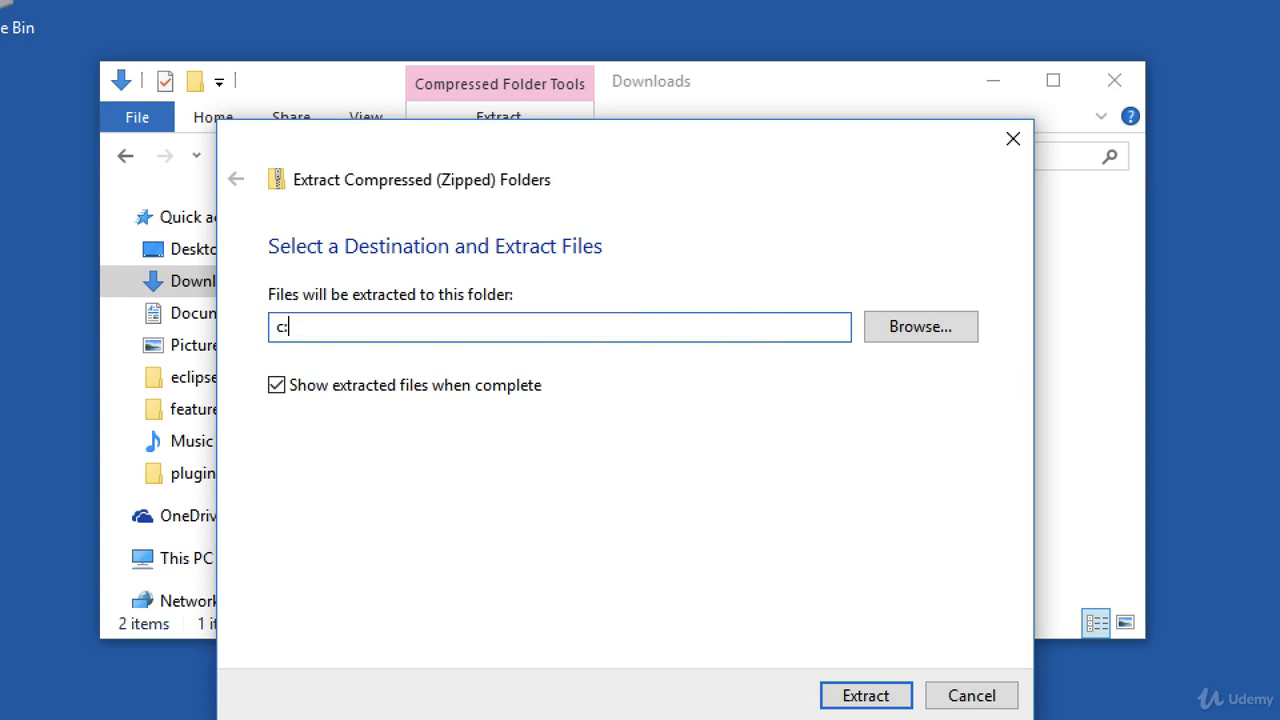
text(\)
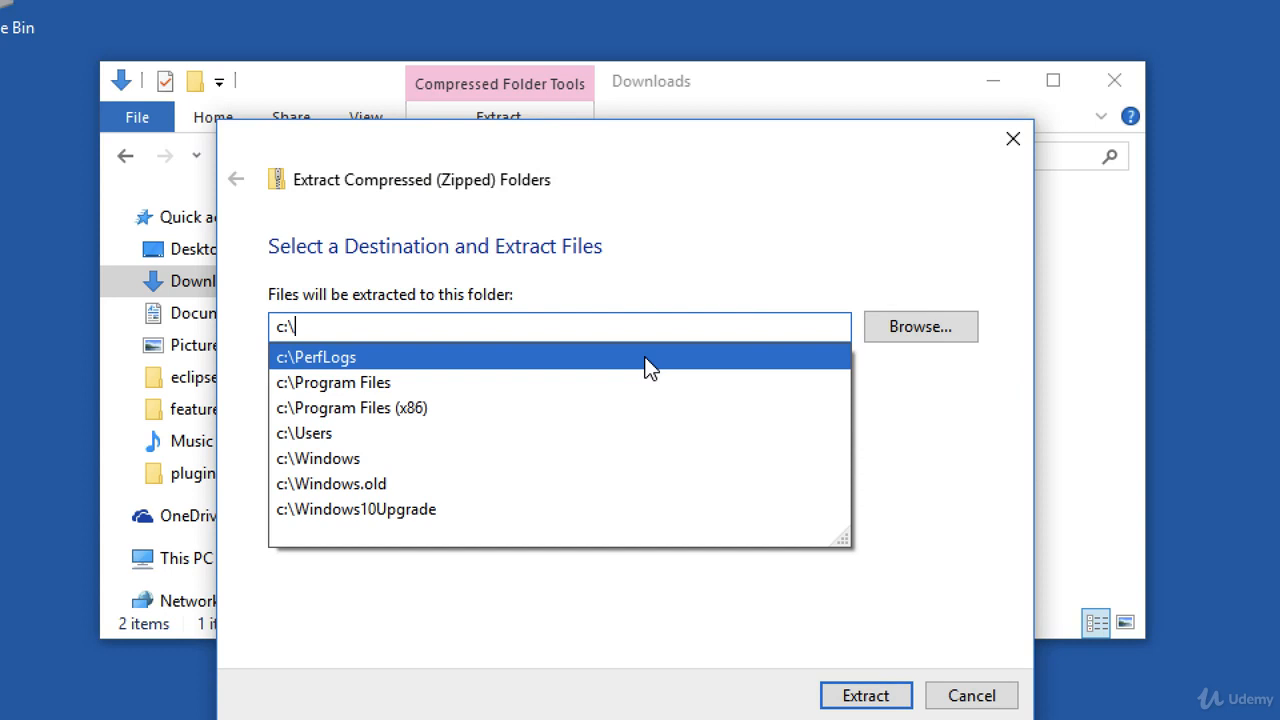
click(901, 413)
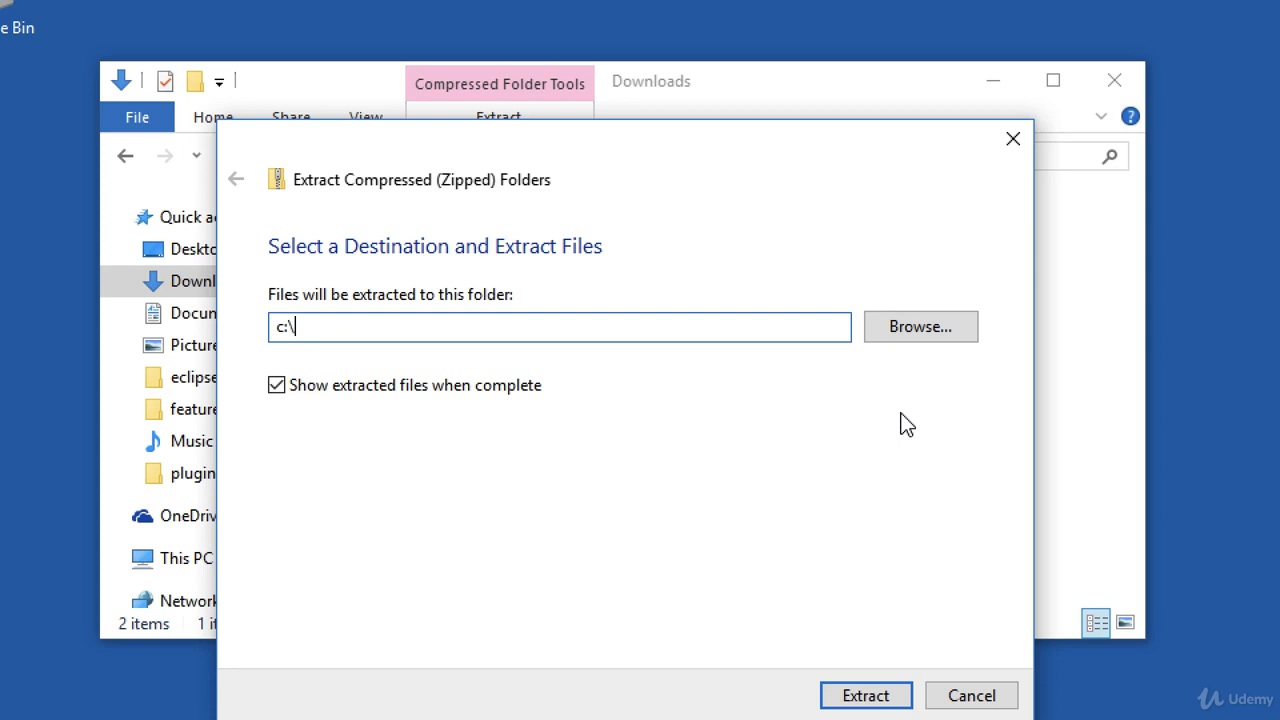
click(862, 697)
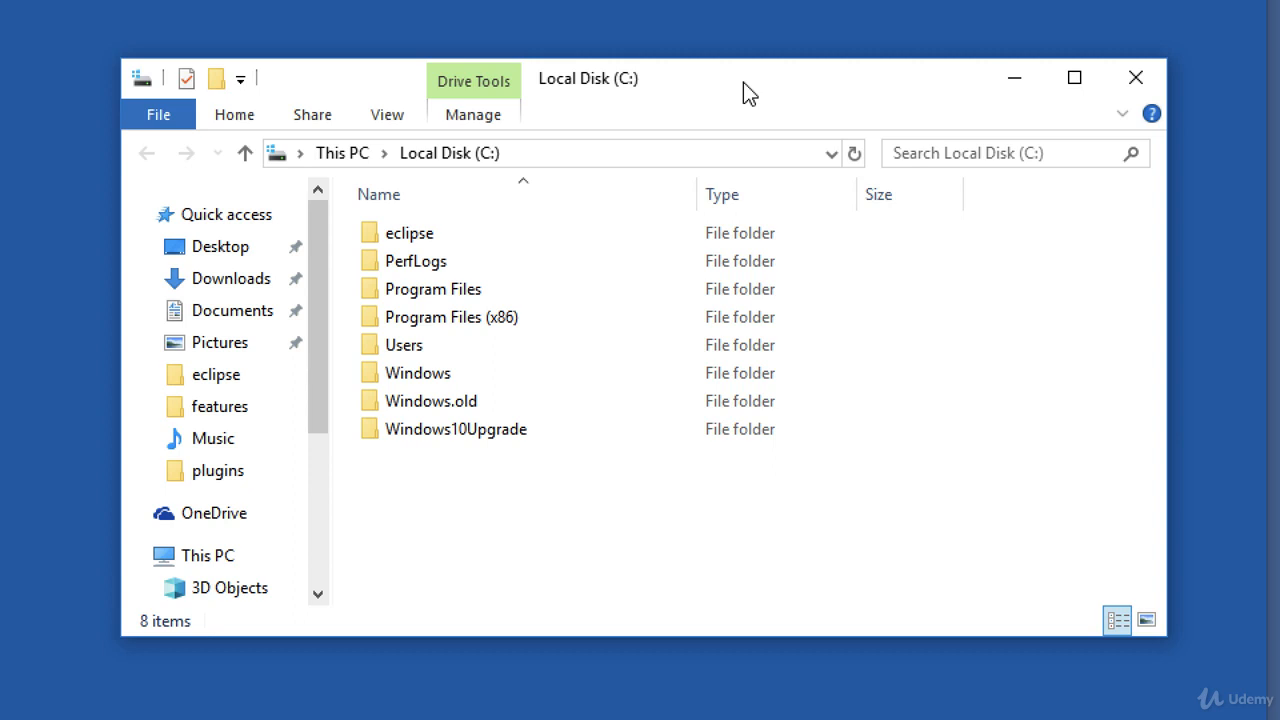
Run the eclipse application from the eclipse folder on Local Disk (C:) and launch it with the default eclipse-workspace directory.
click(563, 244)
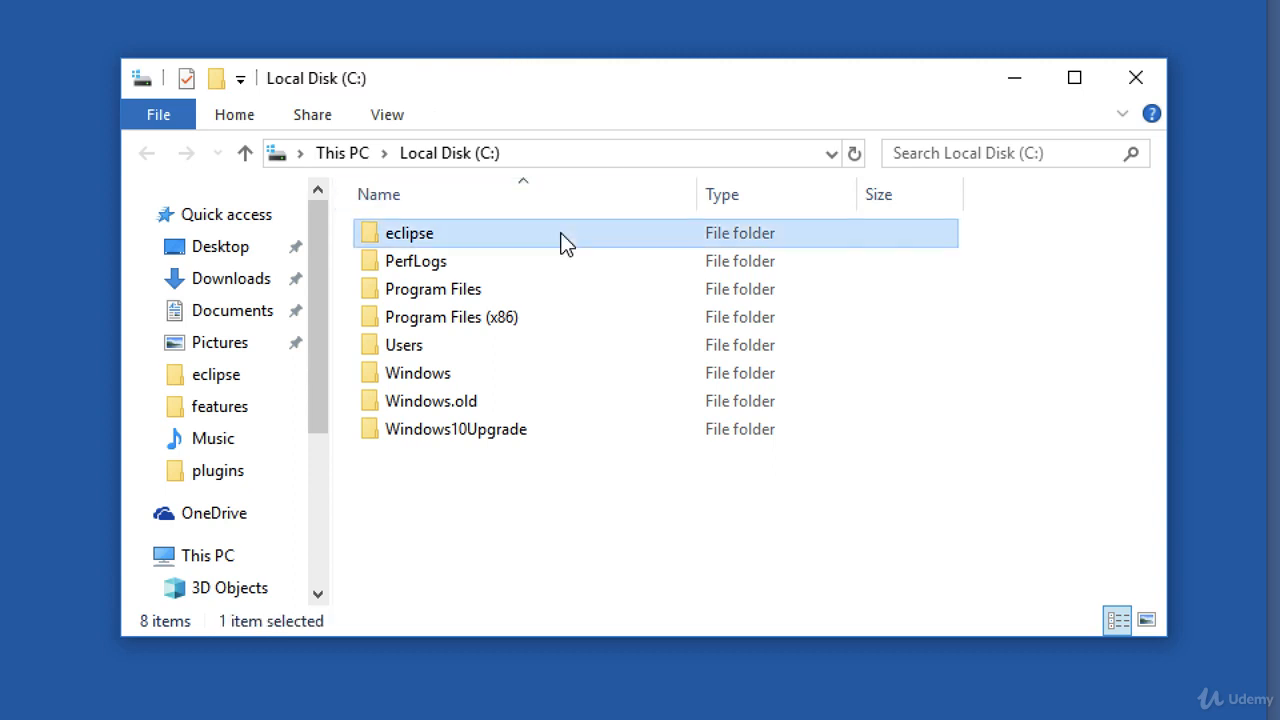
double_click(499, 235)
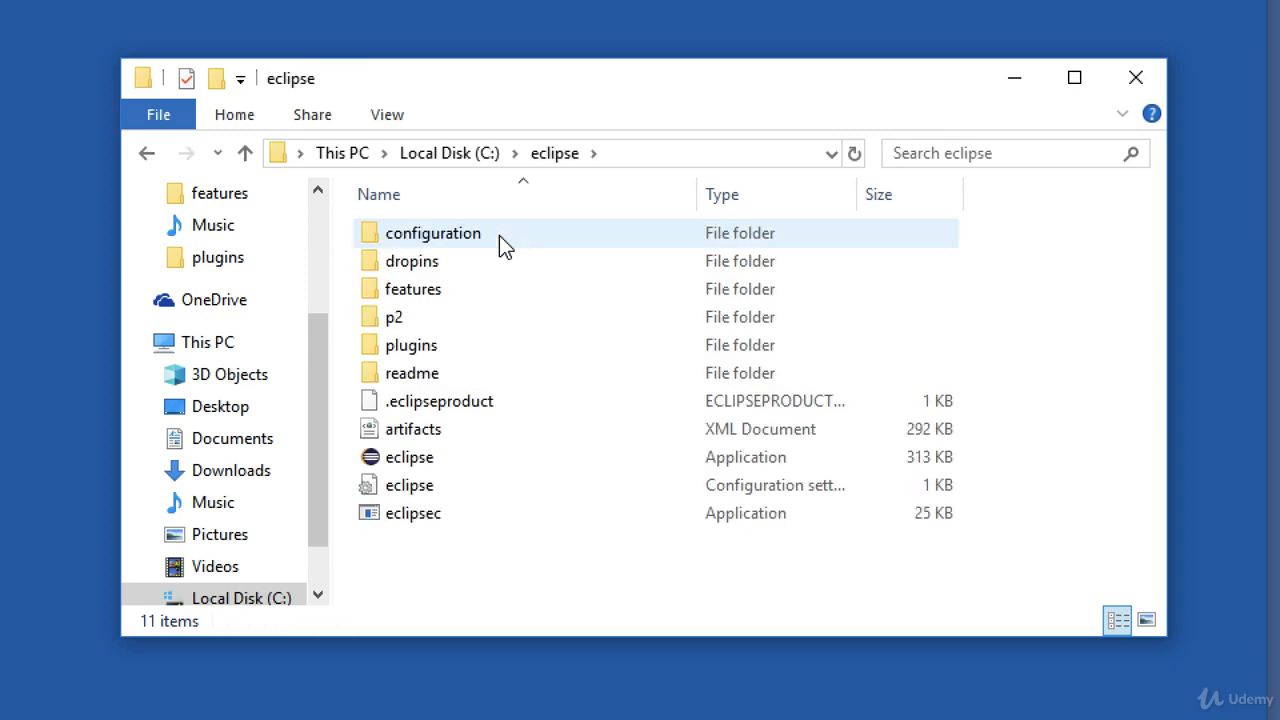
click(505, 457)
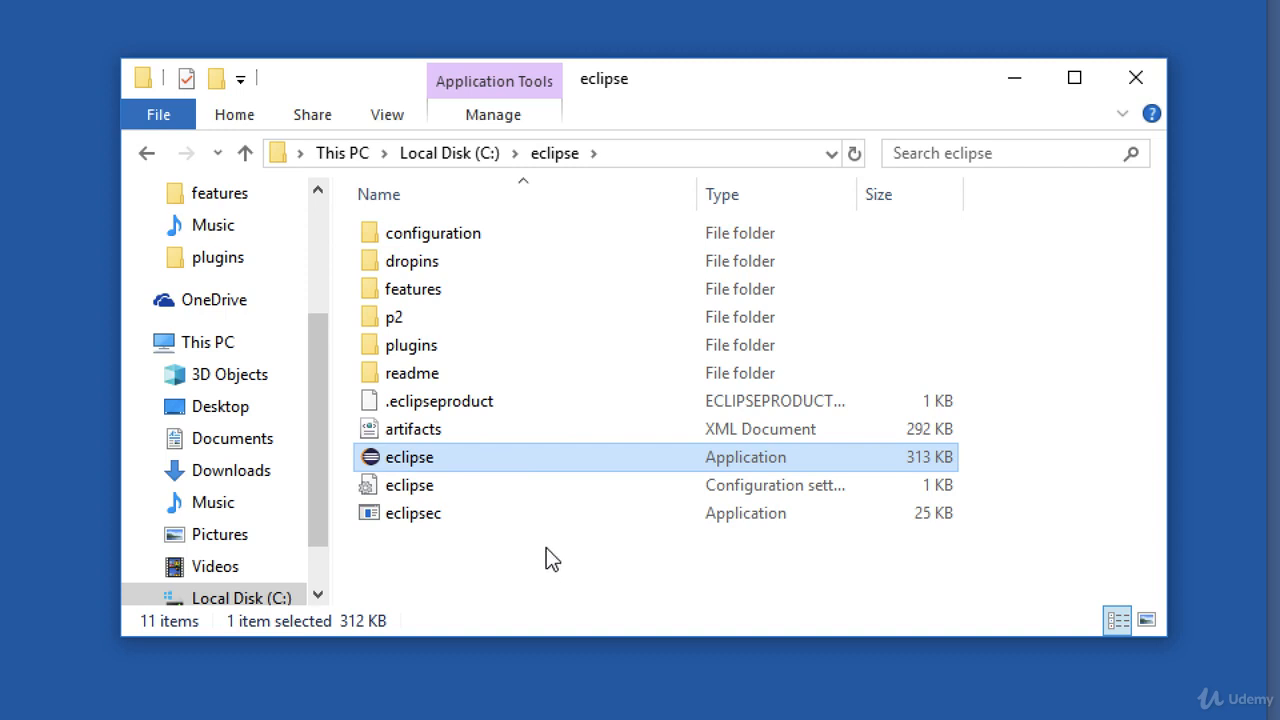
double_click(454, 459)
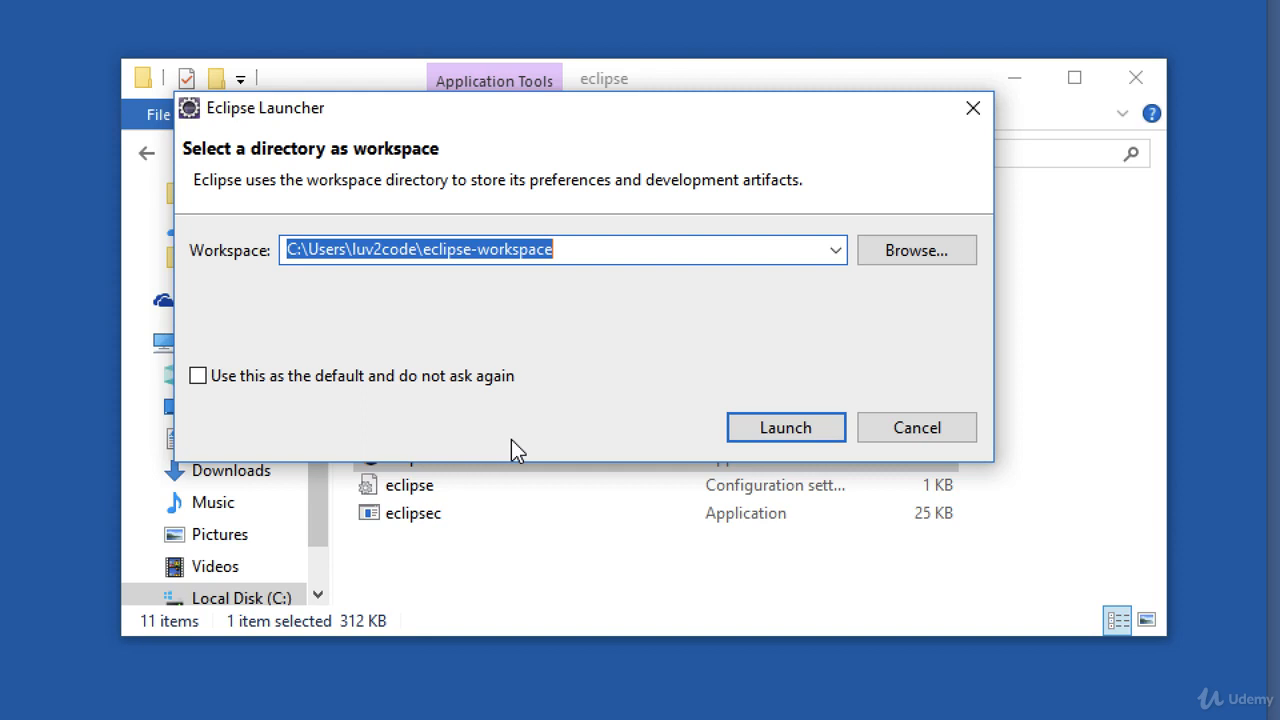
click(430, 249)
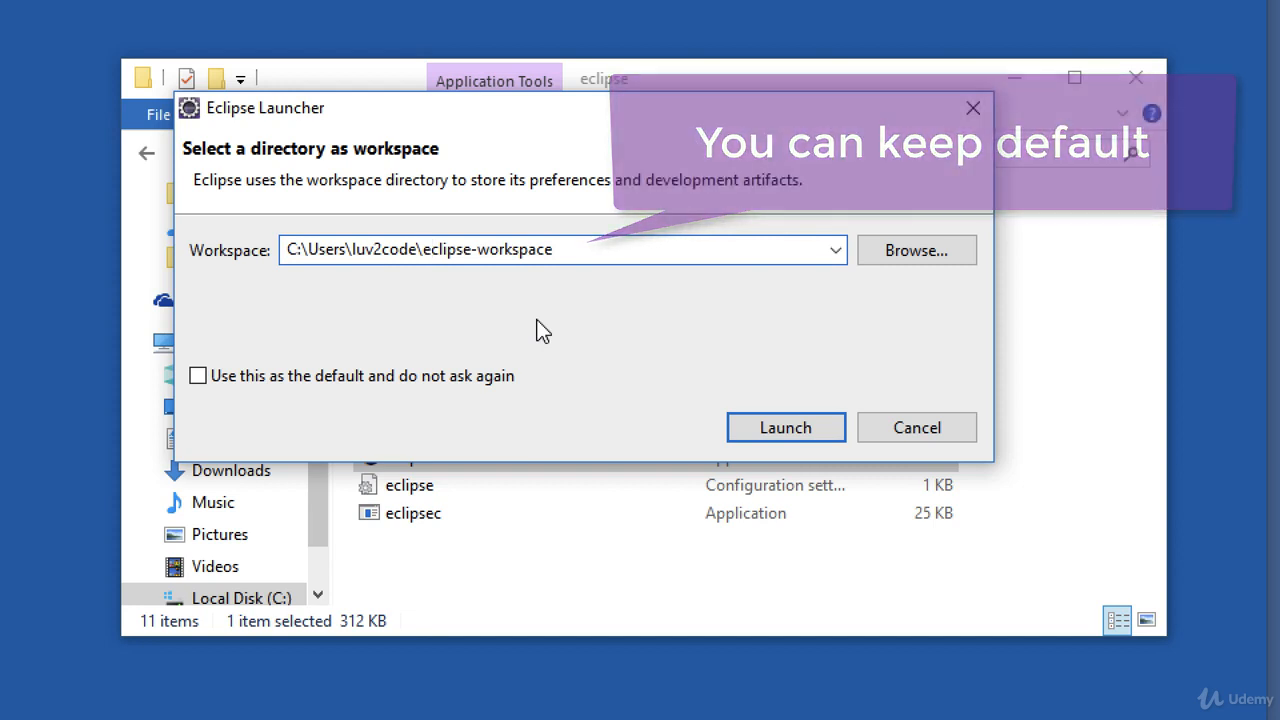
click(766, 430)
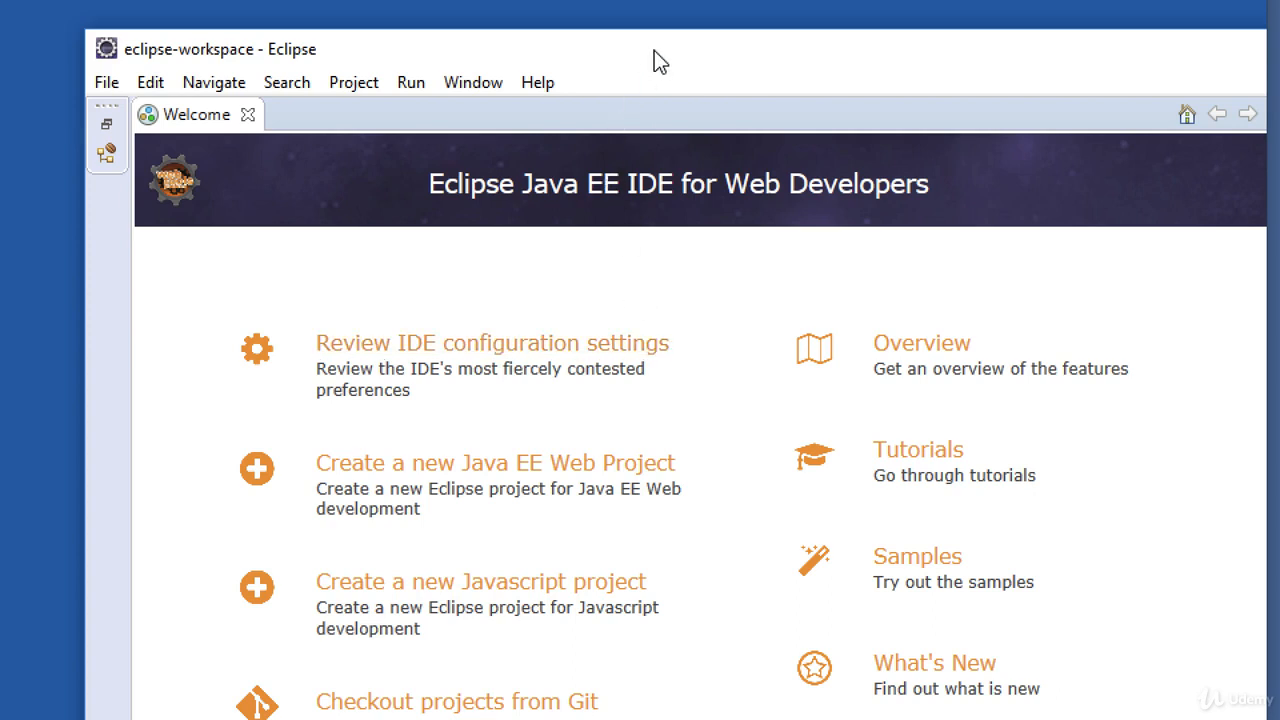
Maximize the Eclipse window and close the Welcome page after checking the Java EE edition title.
drag(654, 50, 414, 25)
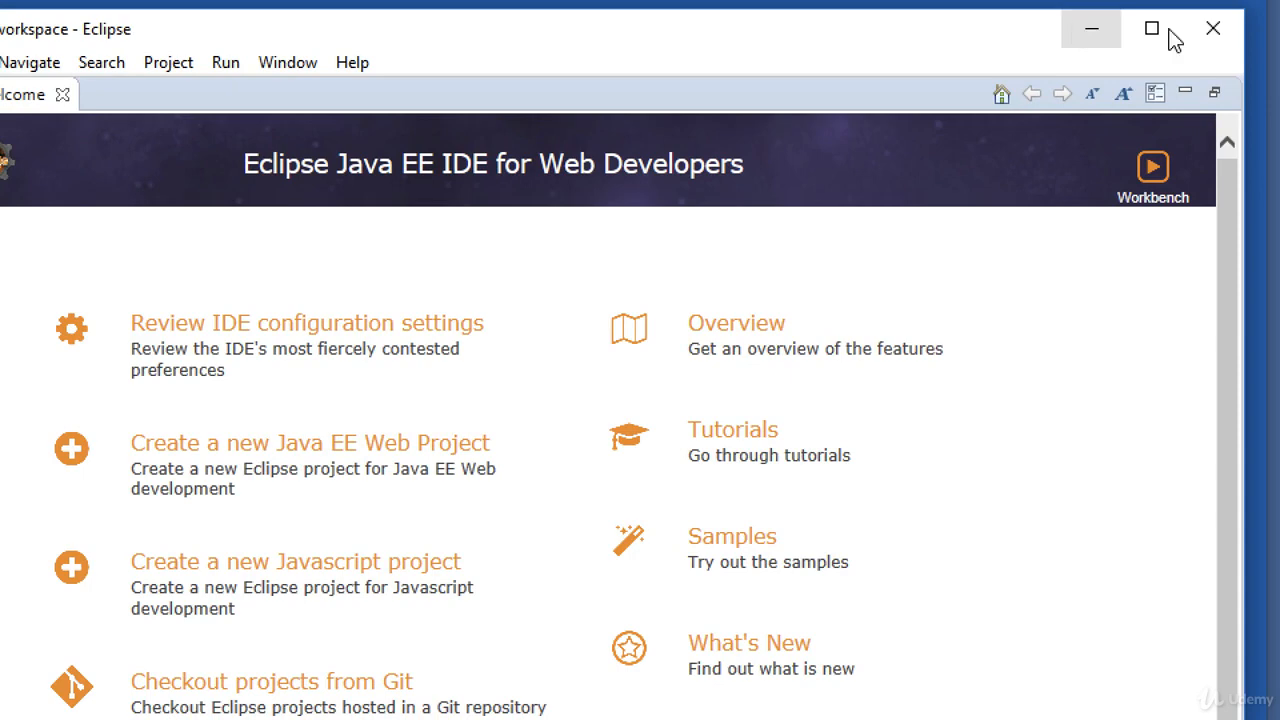
click(1155, 30)
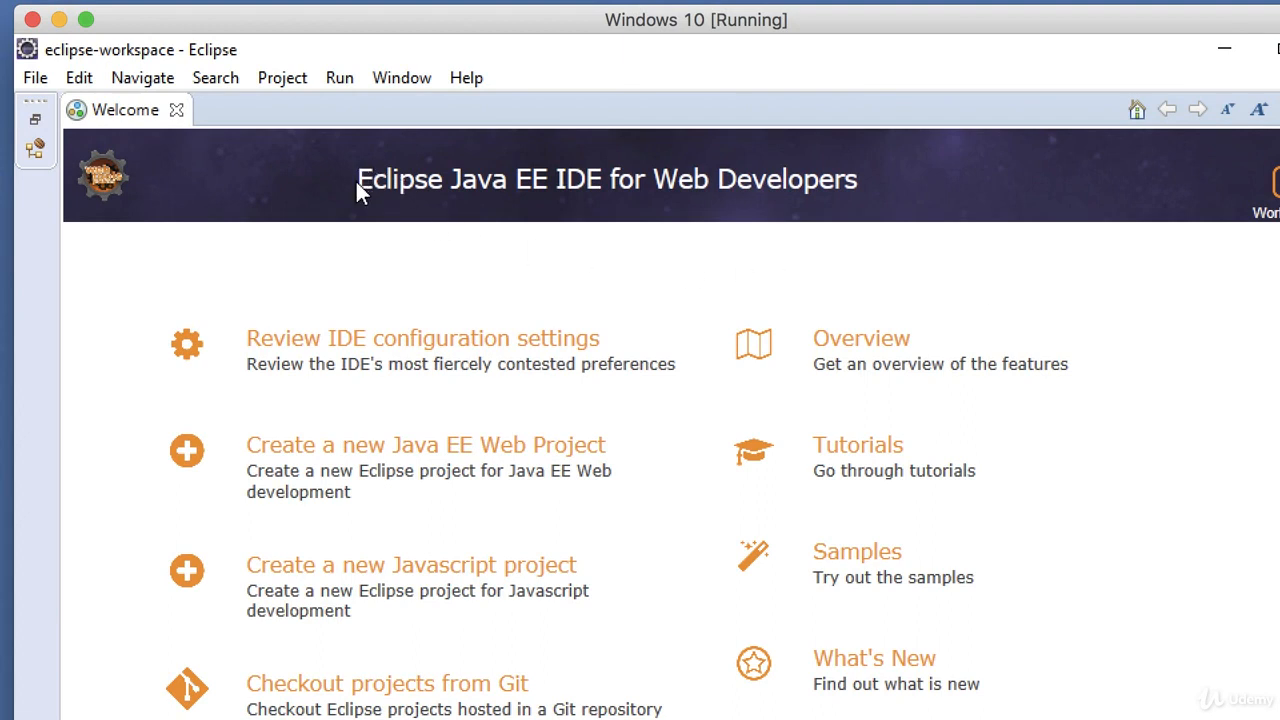
drag(357, 182, 558, 190)
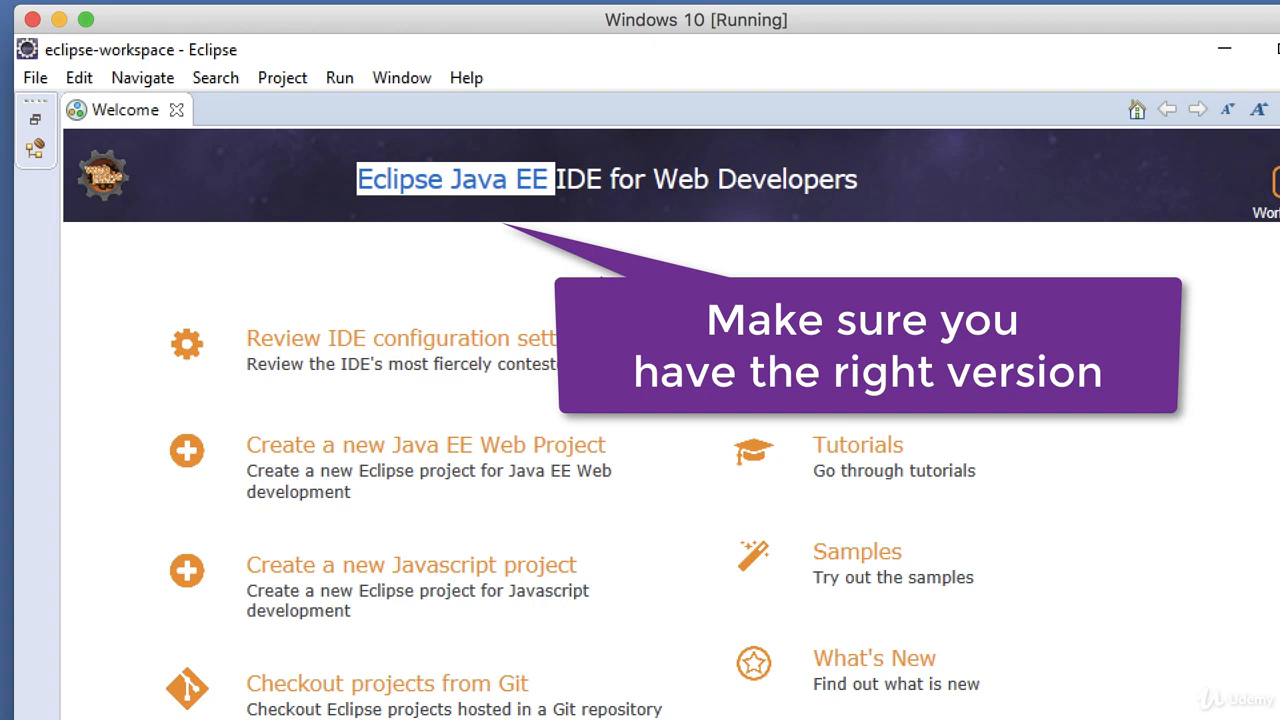
click(601, 278)
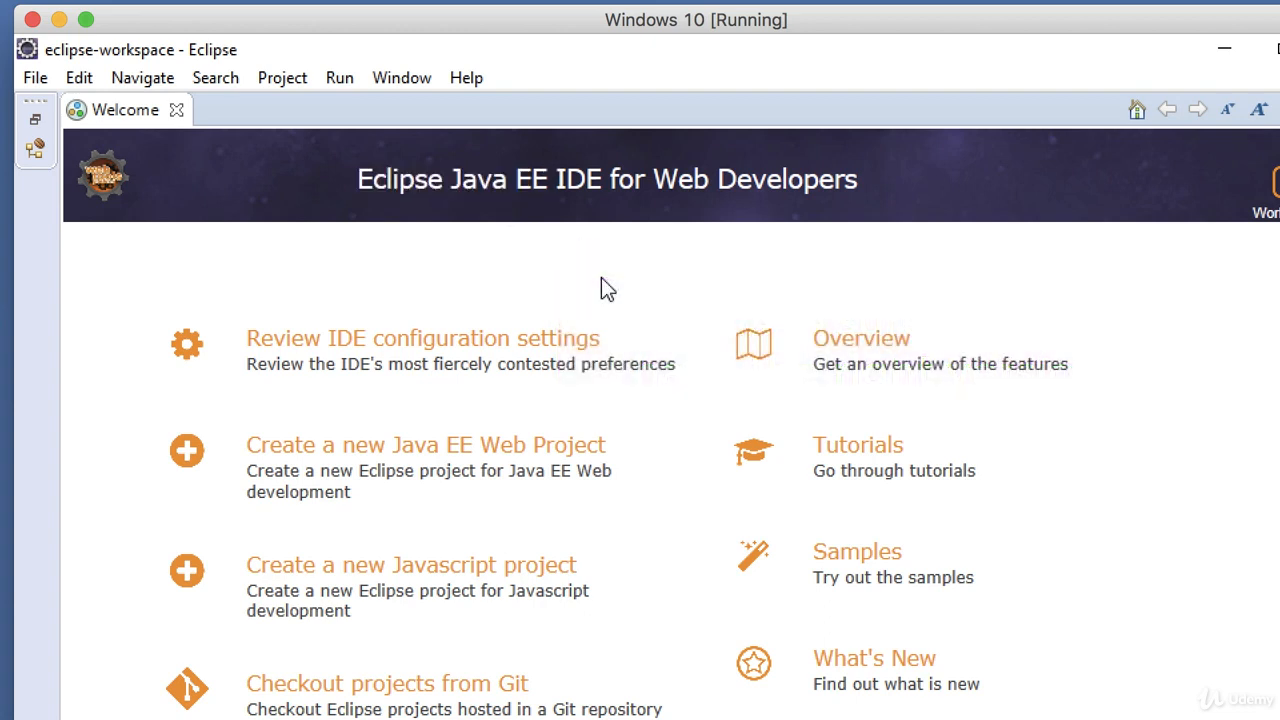
click(176, 110)
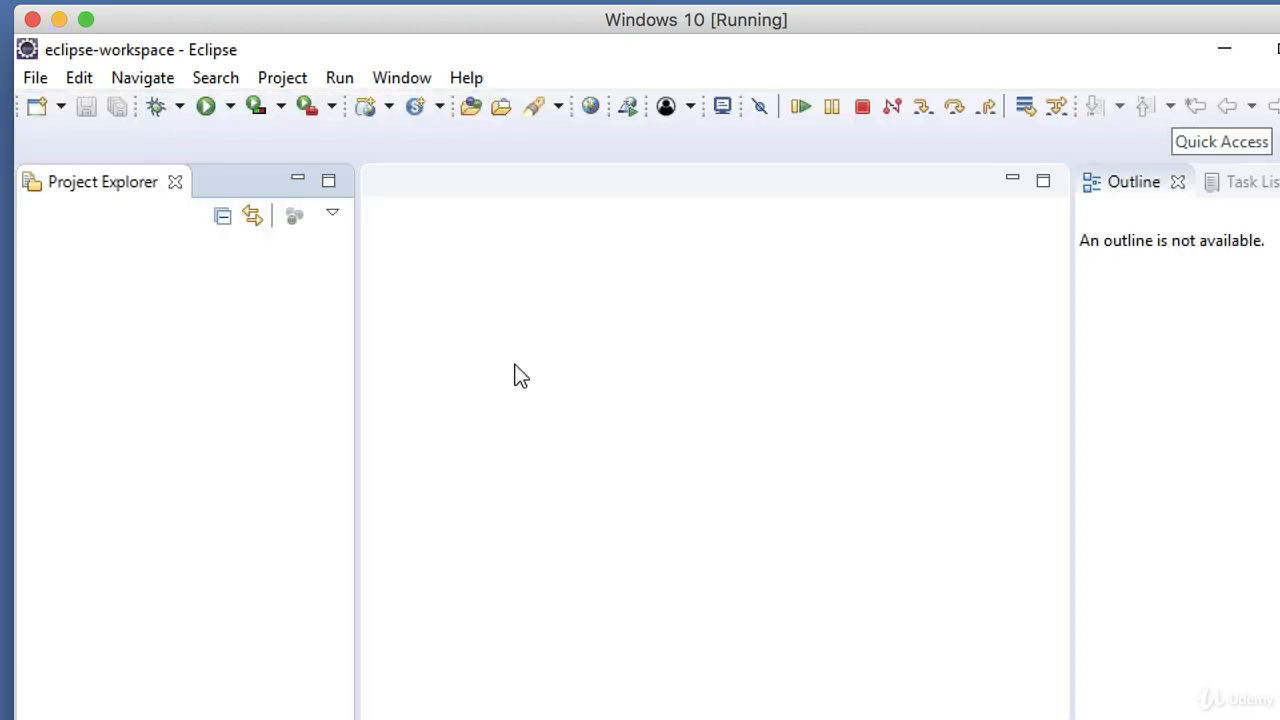